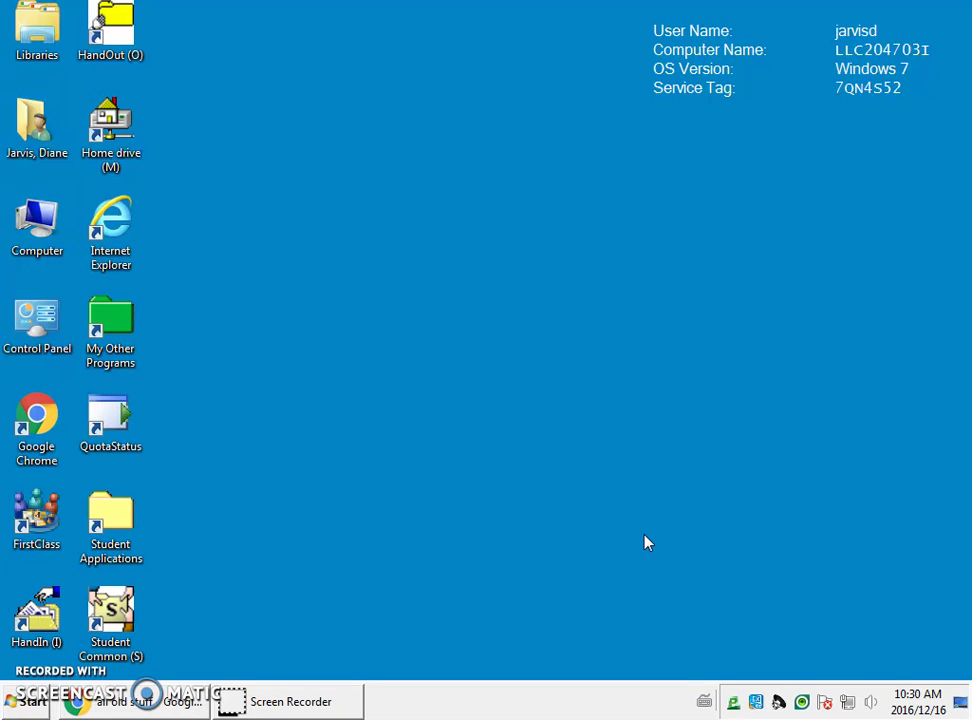
Search the installed programs for "snipping" and open the Snipping Tool.
click(585, 499)
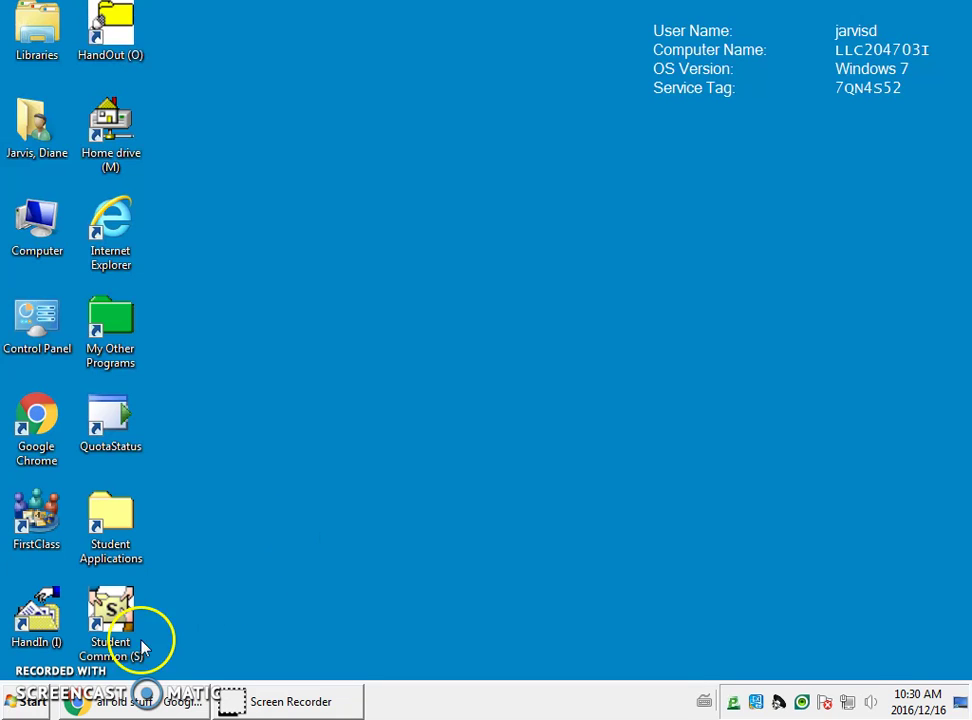
click(30, 702)
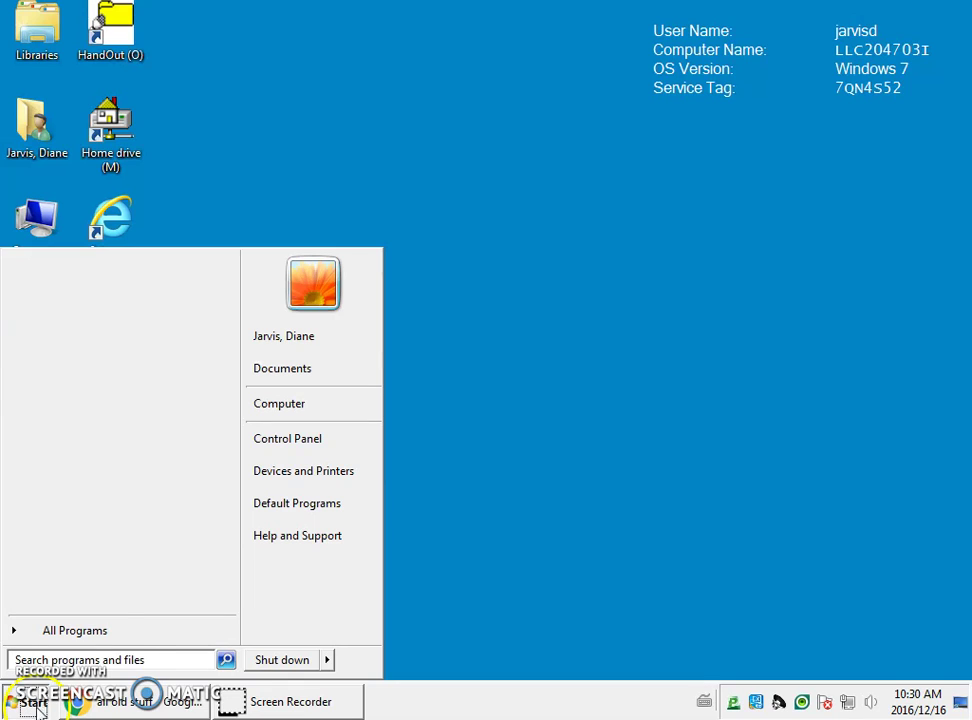
click(110, 658)
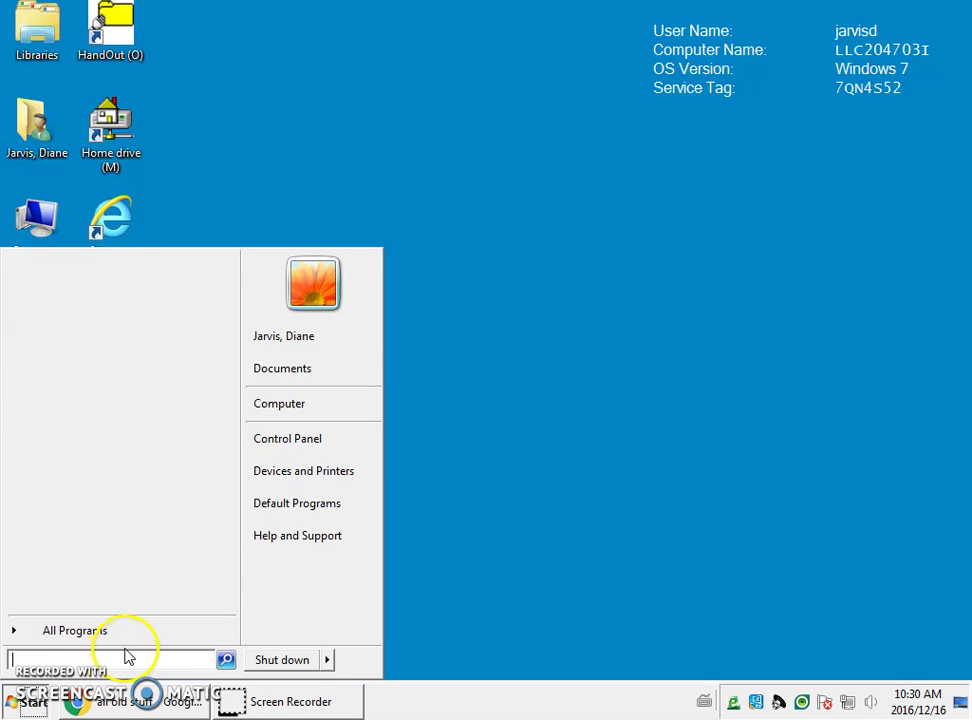
click(140, 641)
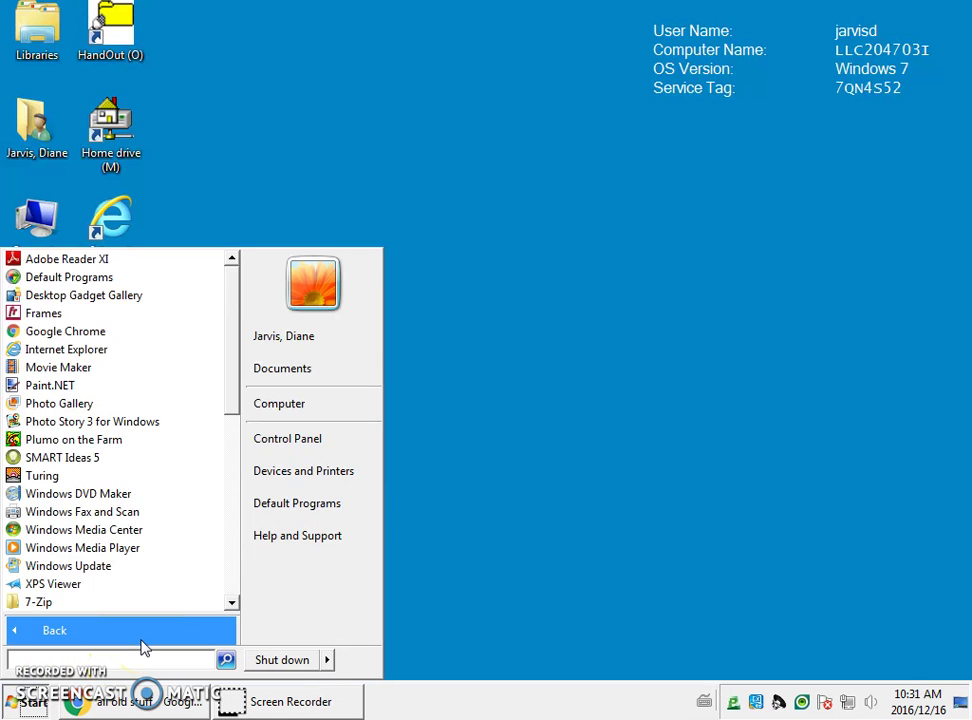
text(sni)
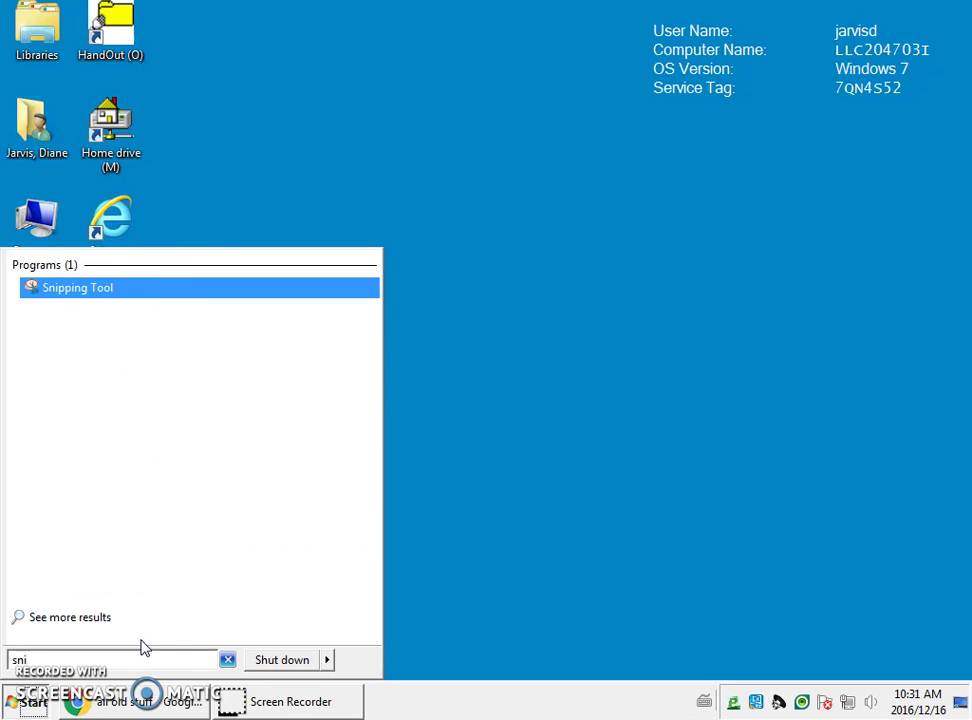
text(pping)
click(82, 300)
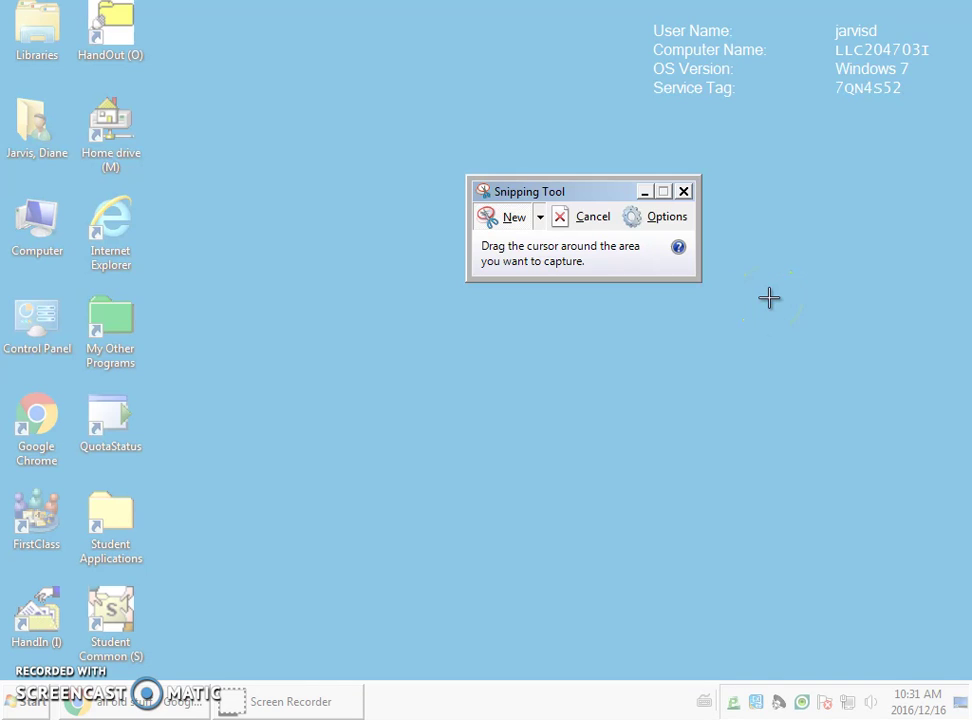
Leave the capture mode and switch to Chrome to show the GrandCanyon.psd image.
click(752, 329)
mouse_move(694, 383)
mouse_down()
mouse_move(590, 432)
mouse_move(468, 542)
mouse_up()
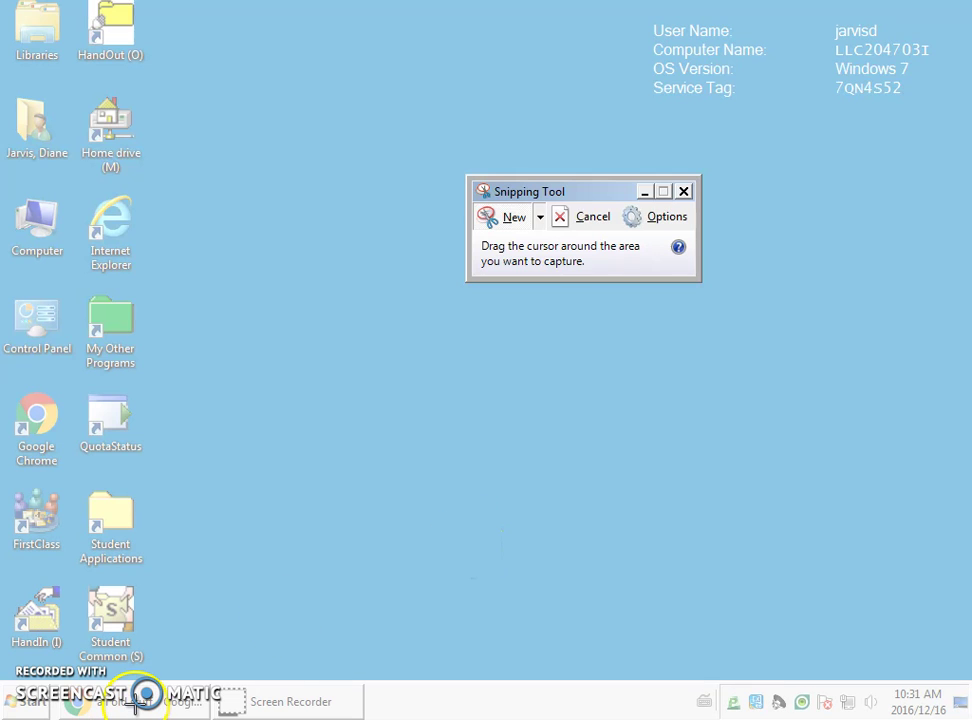
click(501, 217)
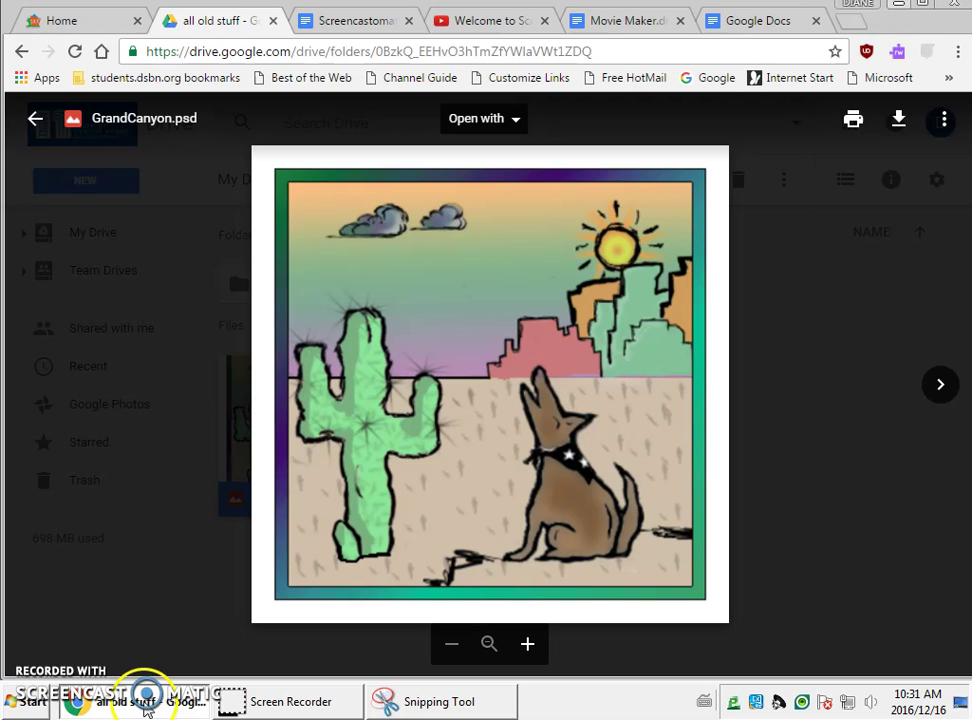
click(143, 704)
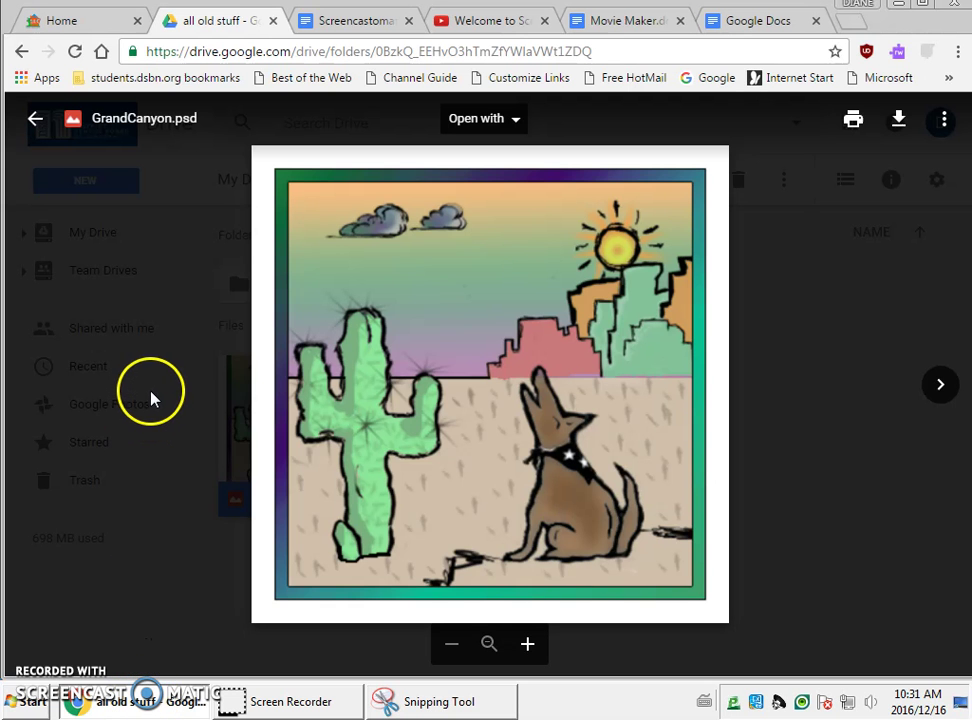
Capture a rectangular snip around the howling dog in GrandCanyon.psd with the Snipping Tool and copy the snip.
click(497, 711)
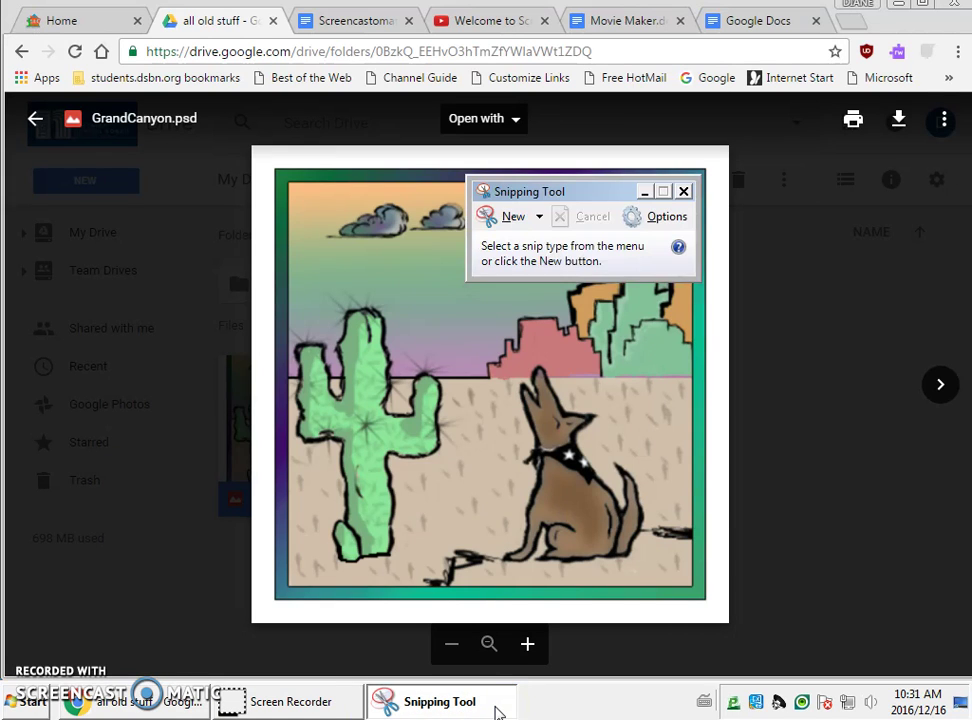
click(509, 222)
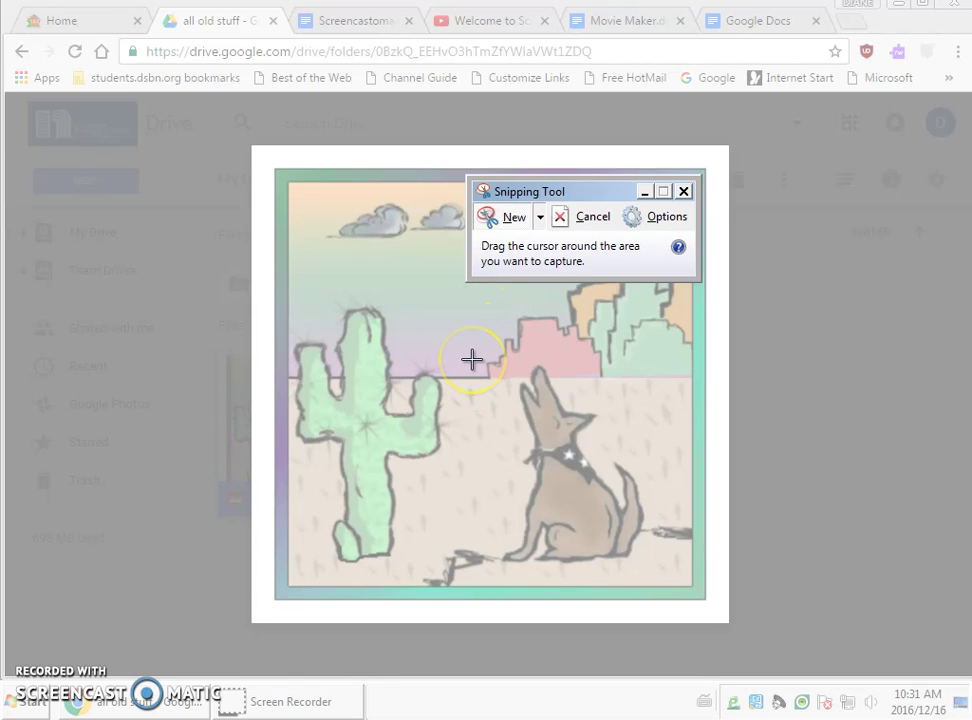
drag(472, 359, 472, 359)
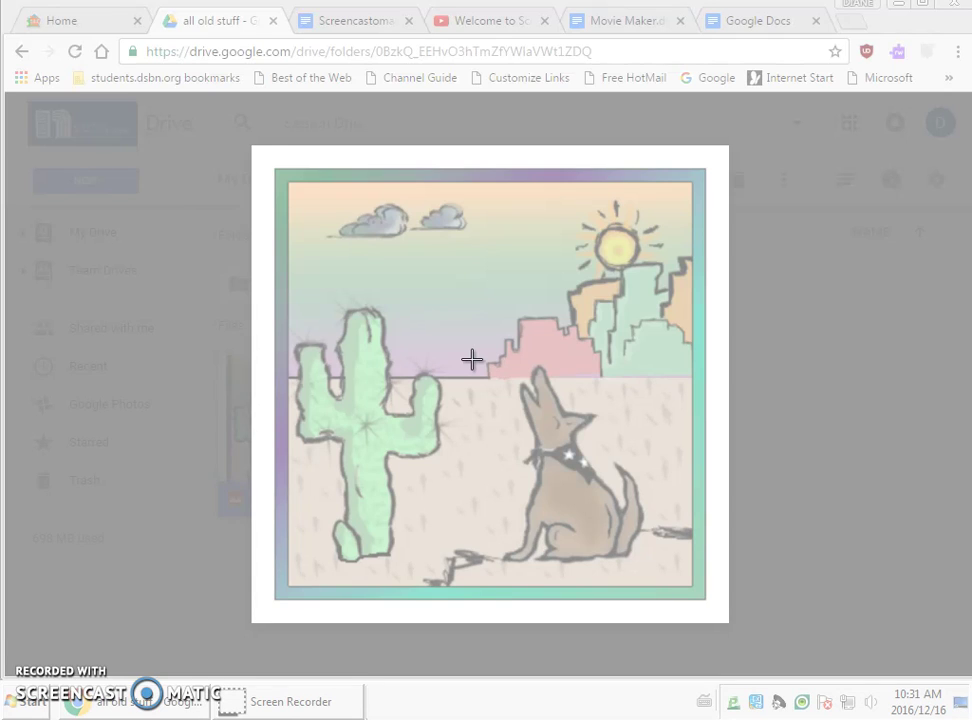
mouse_move(471, 356)
mouse_down()
mouse_move(590, 348)
mouse_move(623, 364)
mouse_move(669, 513)
mouse_move(676, 579)
mouse_up()
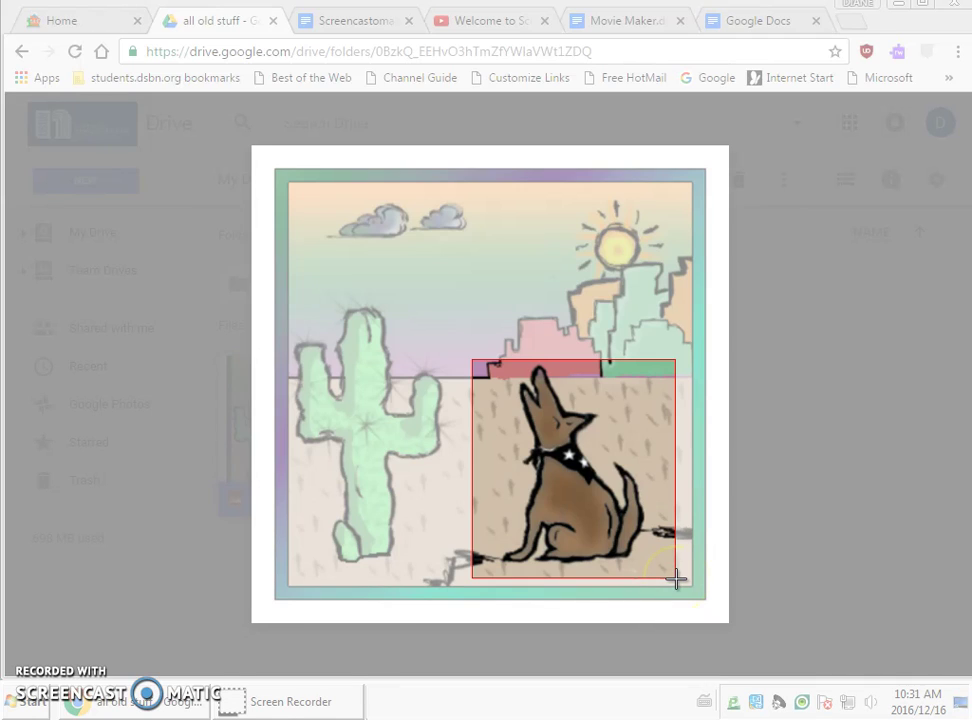
drag(676, 579, 676, 579)
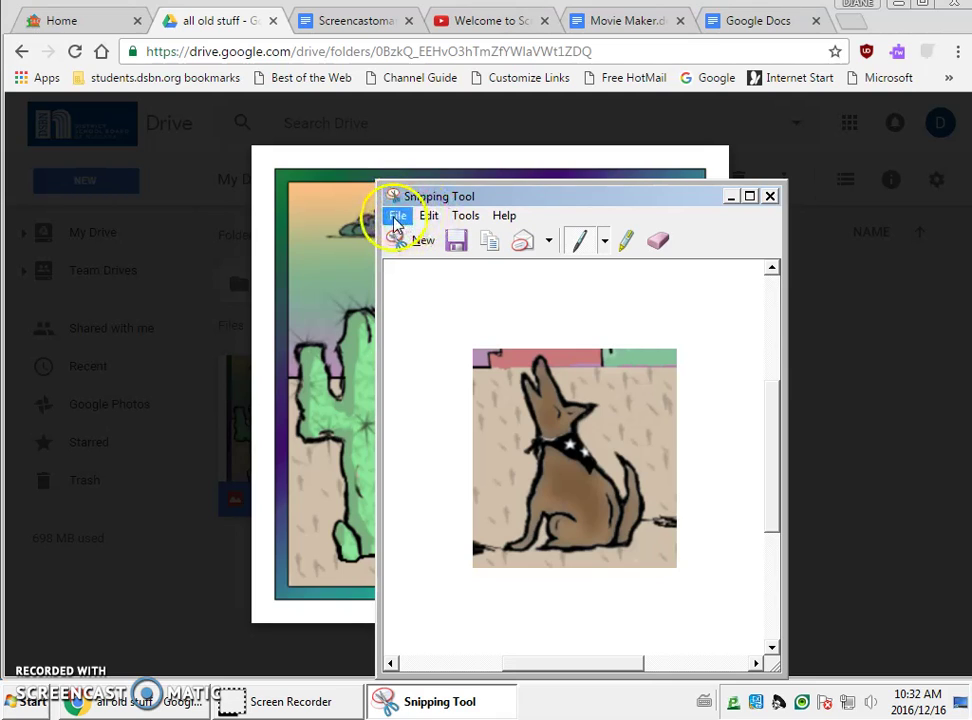
click(430, 218)
click(446, 243)
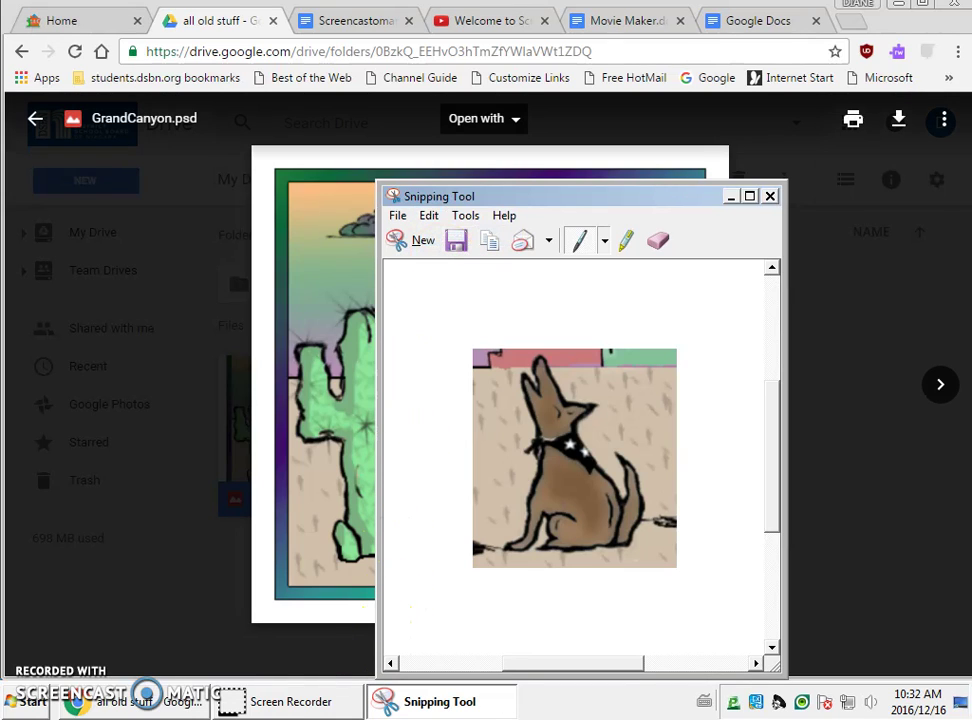
Switch to the Google Docs home page and create a new blank document.
mouse_move(228, 692)
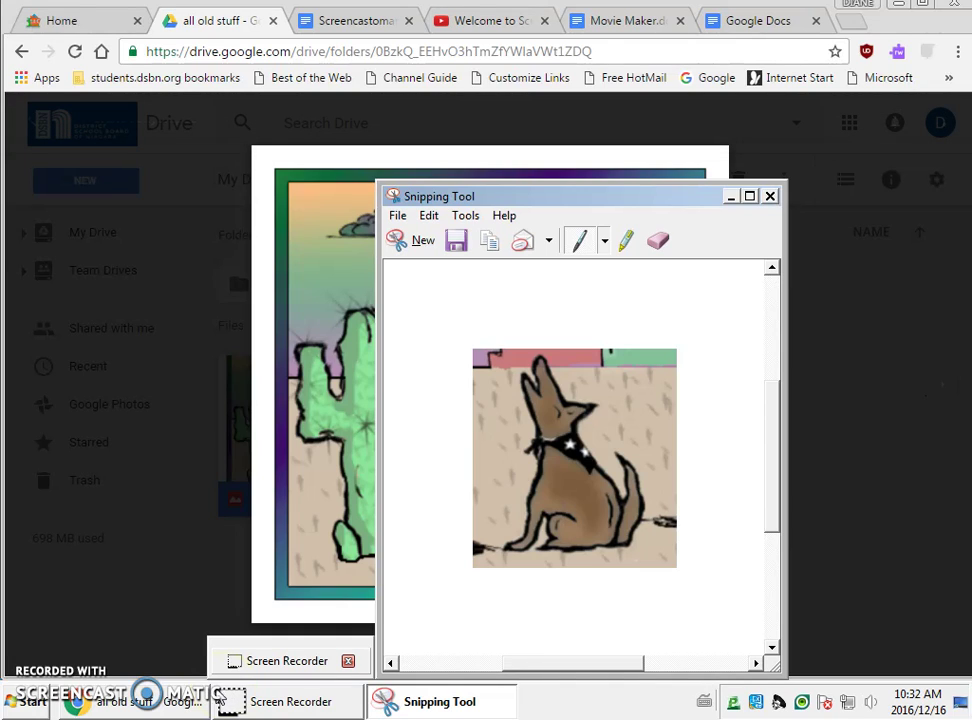
mouse_move(165, 698)
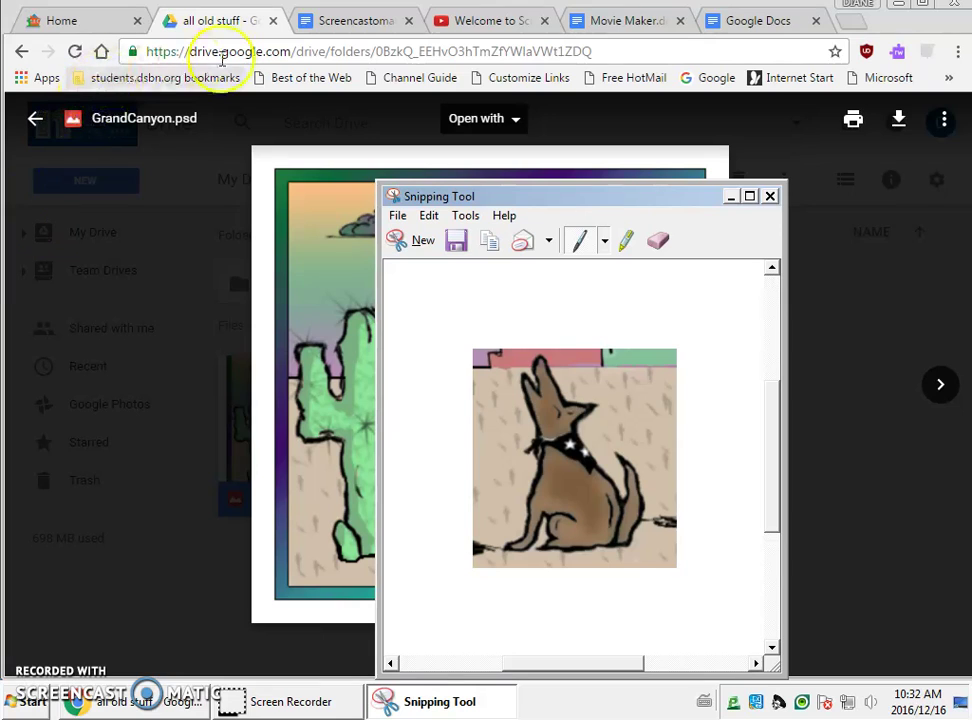
click(755, 24)
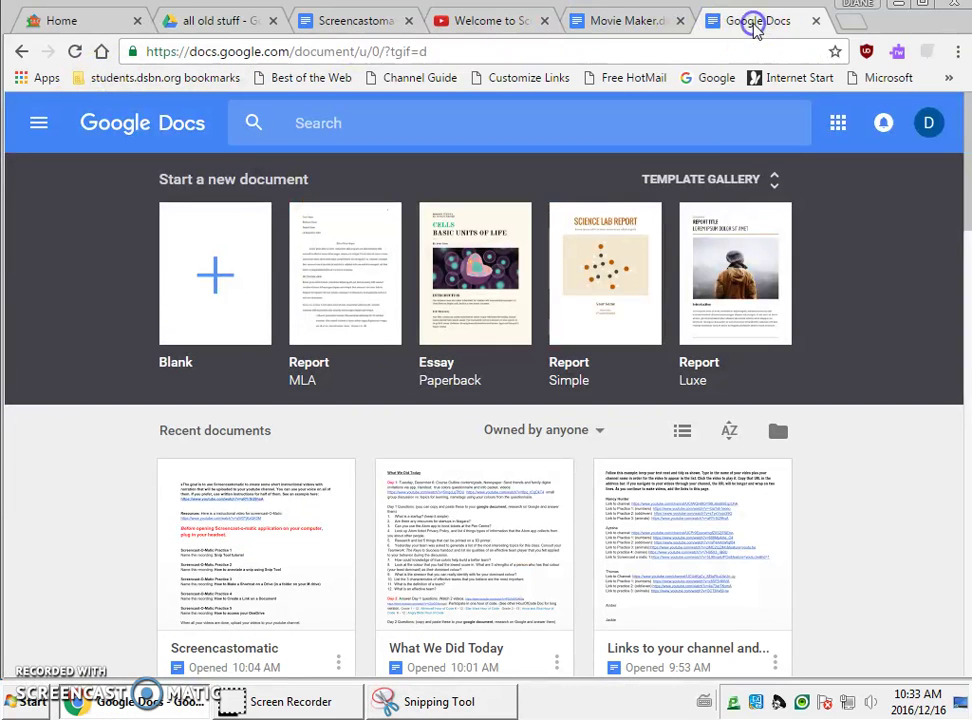
click(214, 305)
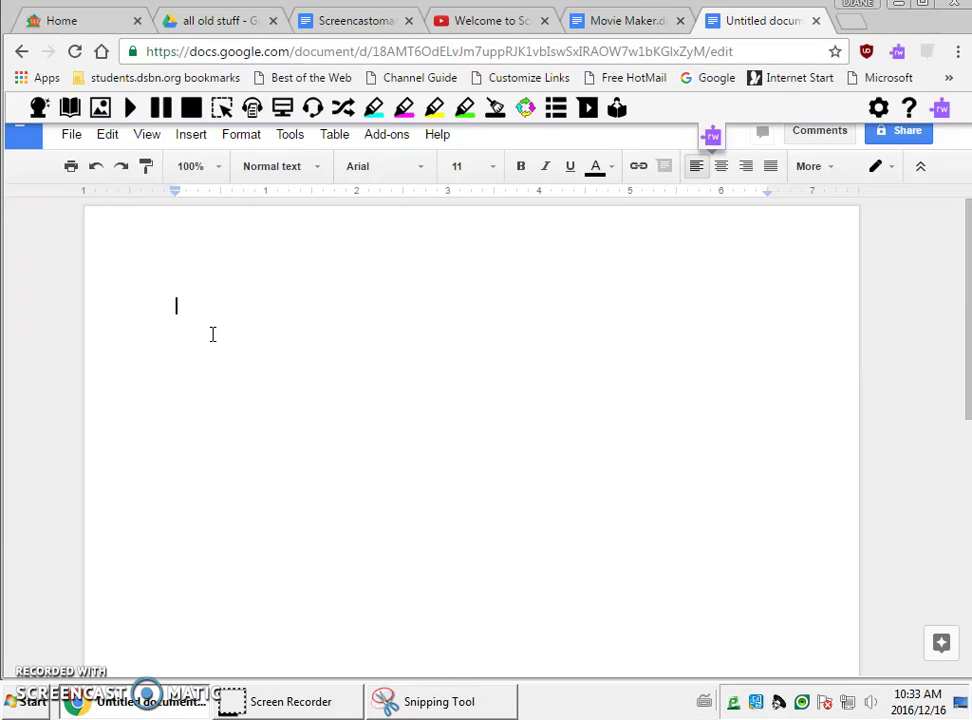
Paste the copied dog snip into the blank document twice, side by side.
right_click(250, 322)
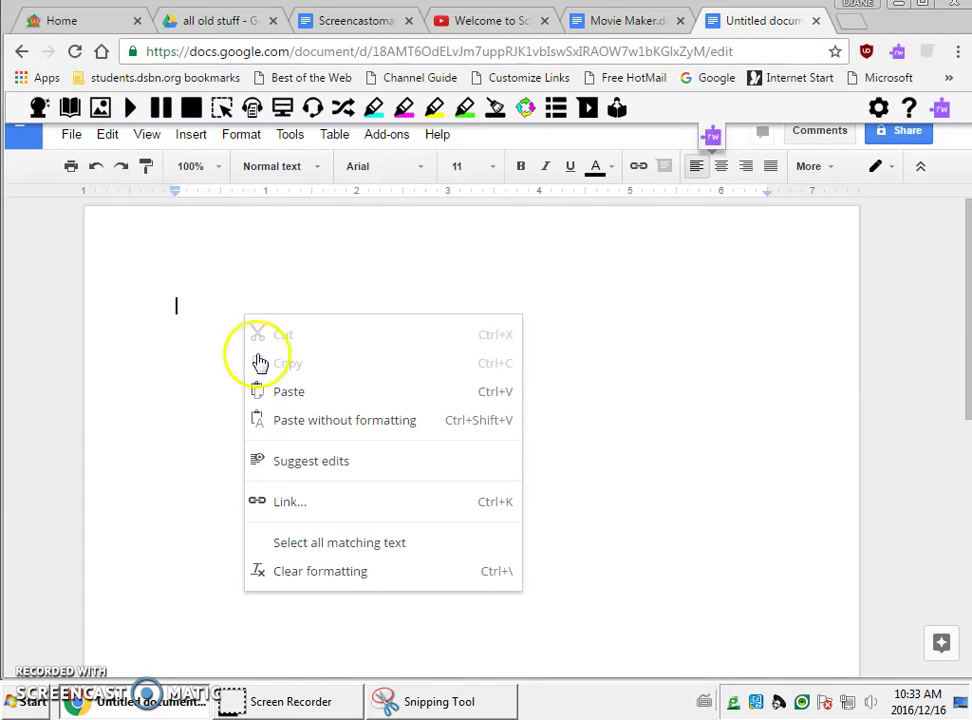
click(288, 392)
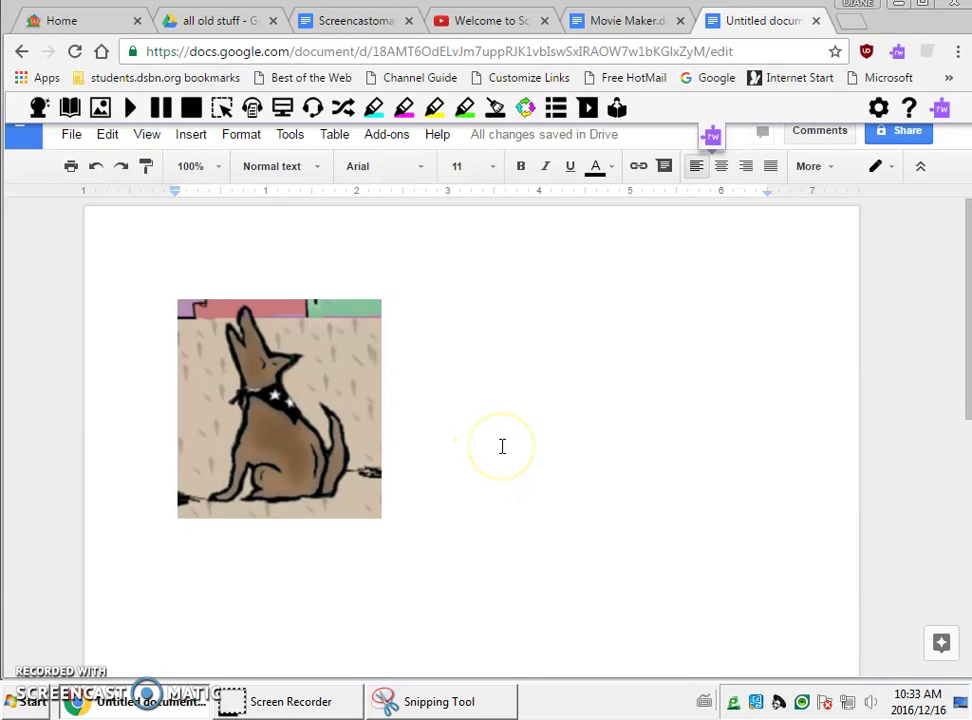
key(ctrl+v)
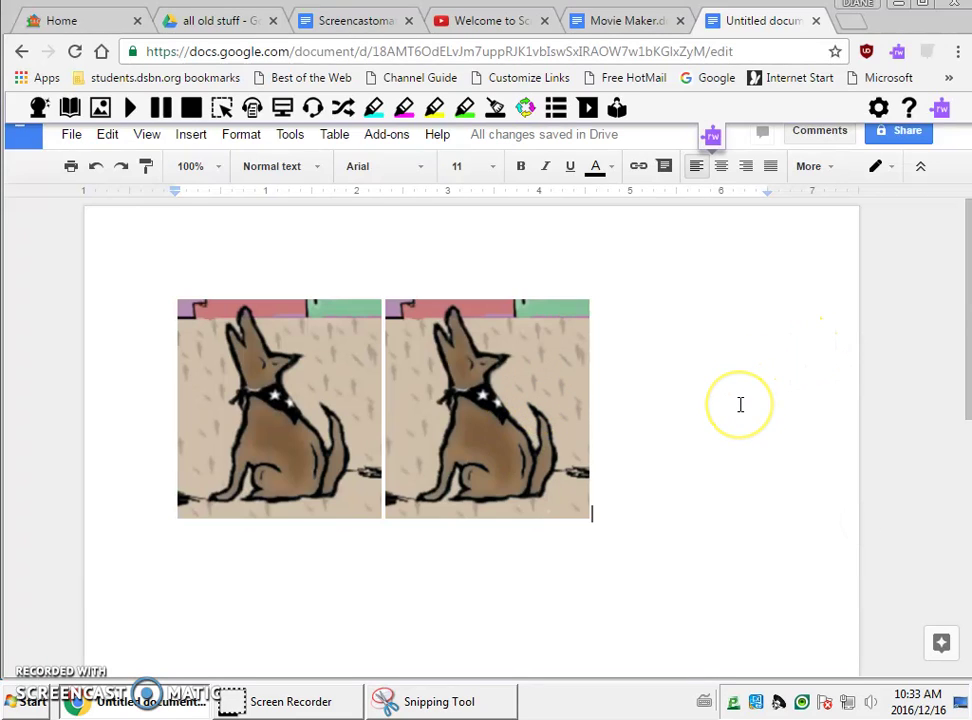
click(70, 137)
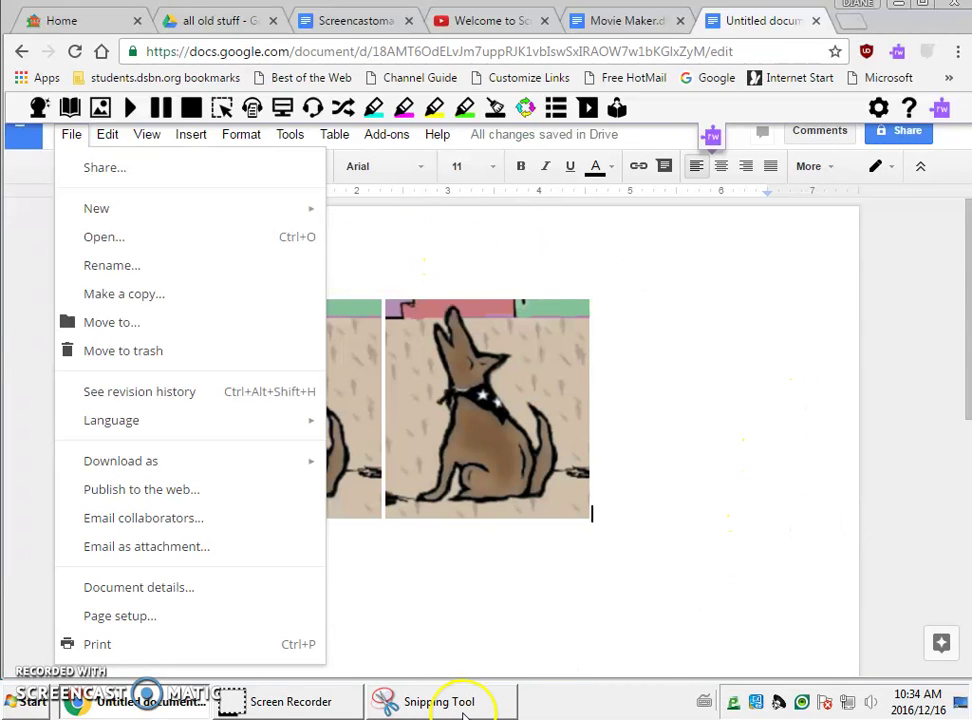
mouse_move(463, 712)
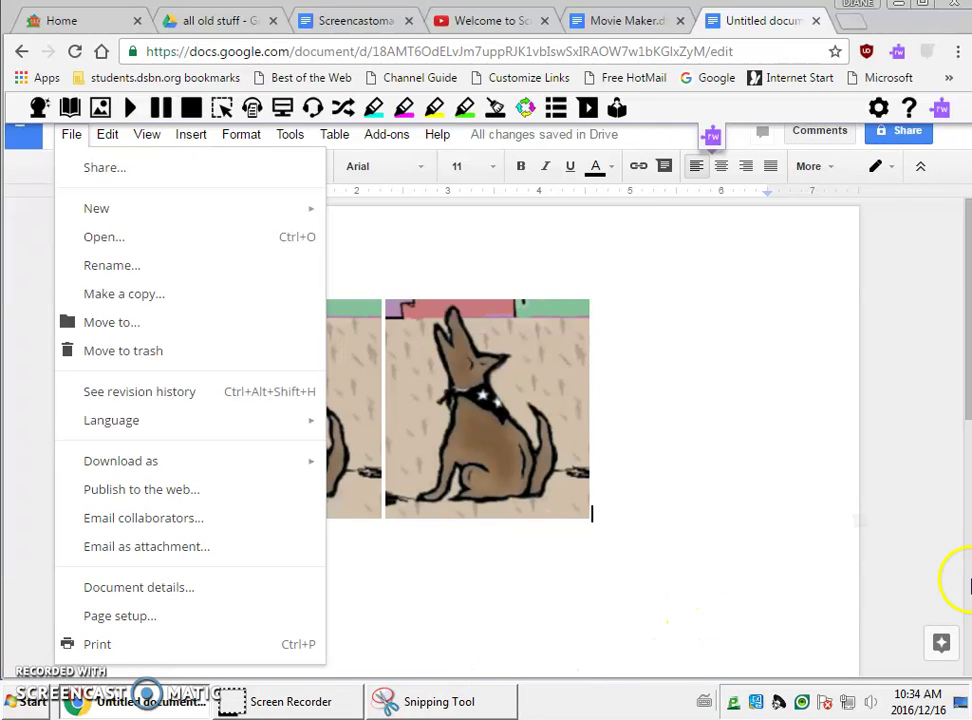
click(637, 669)
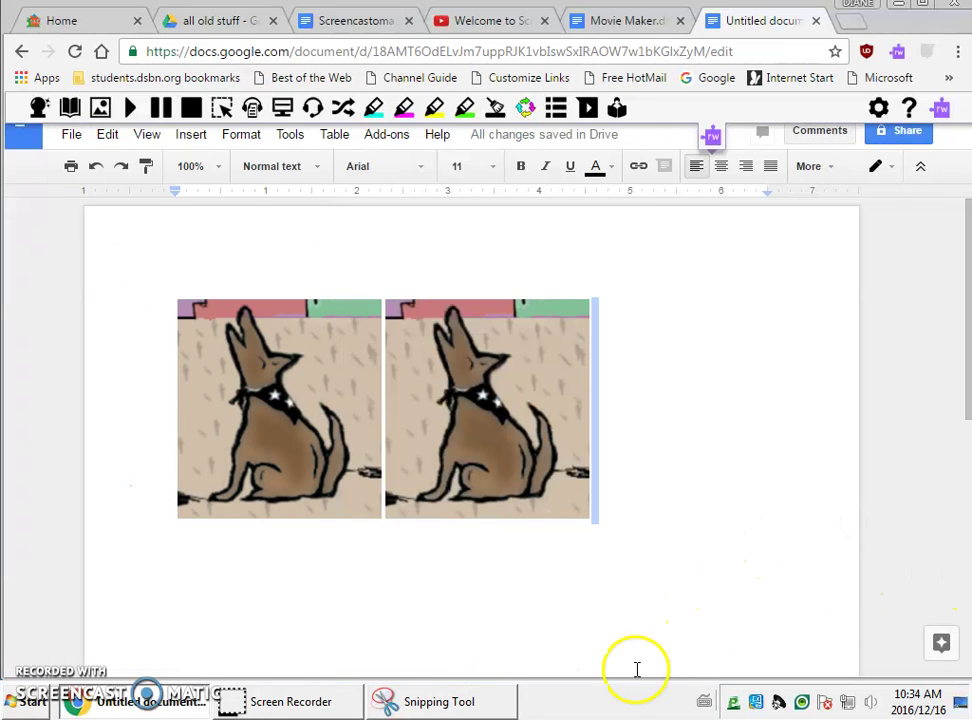
Return to the dog snip in the Snipping Tool, open its Save As dialog and cancel without saving.
click(455, 706)
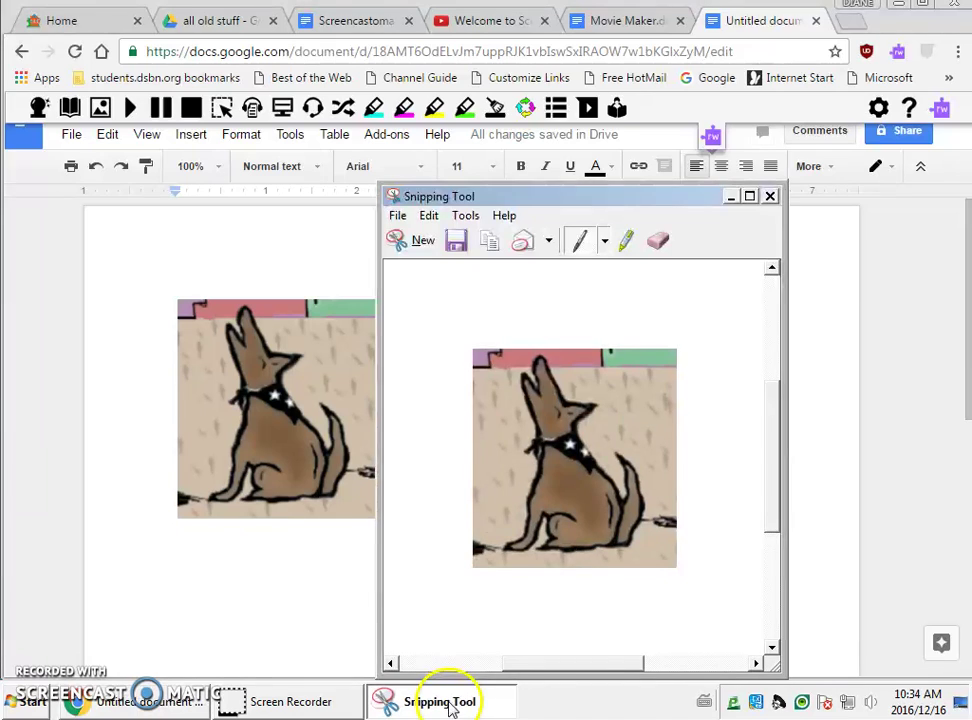
click(400, 222)
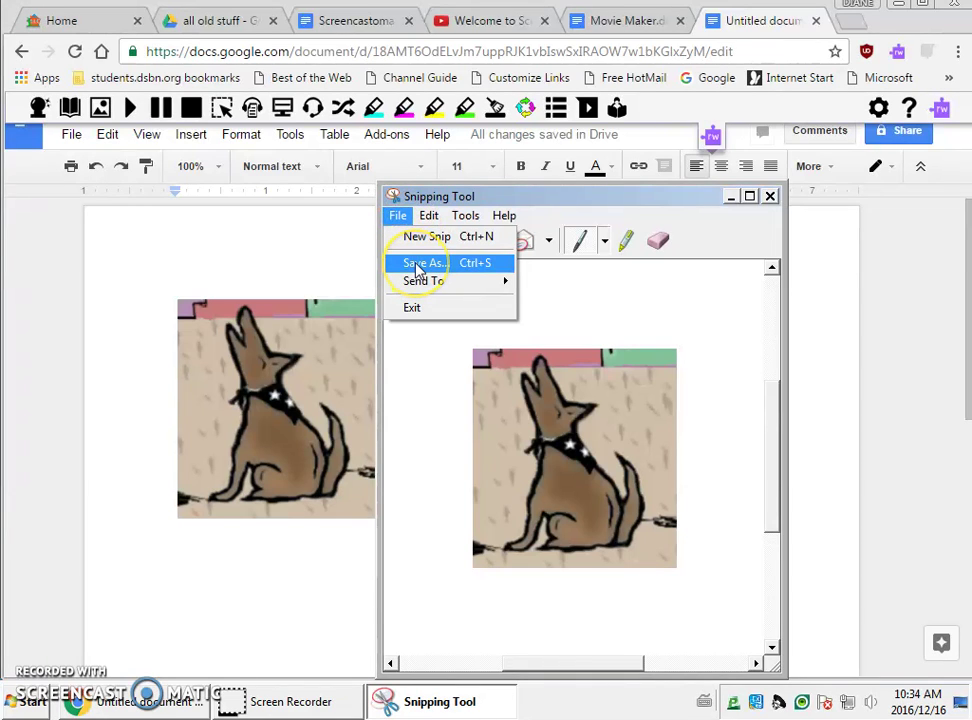
click(417, 265)
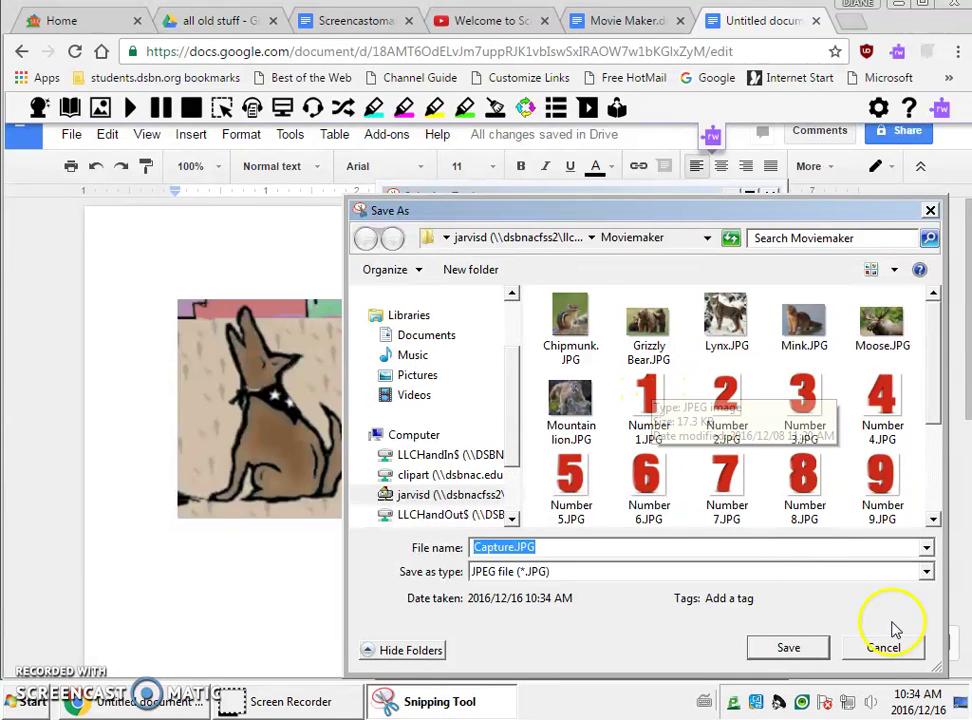
click(883, 650)
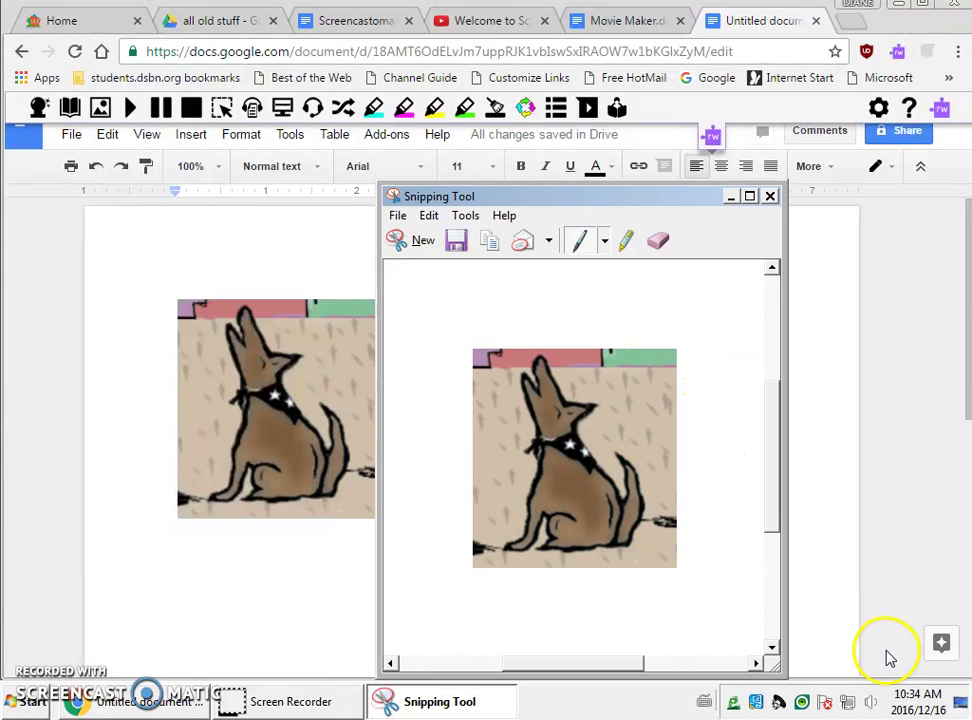
Exit the Snipping Tool without saving the snip and close the untitled document in the browser.
click(399, 222)
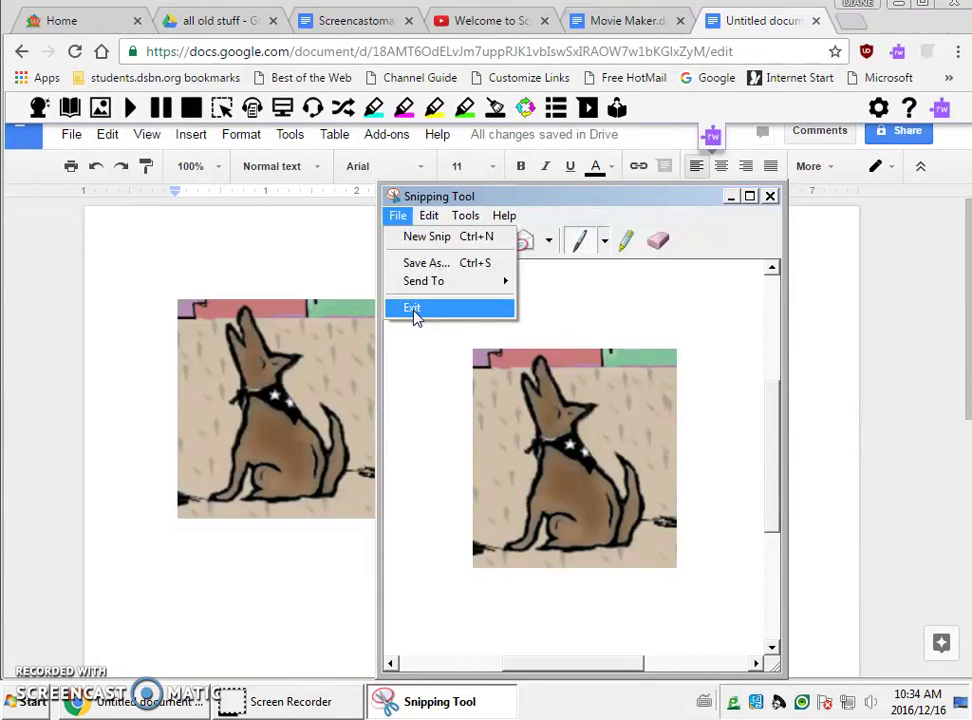
click(414, 309)
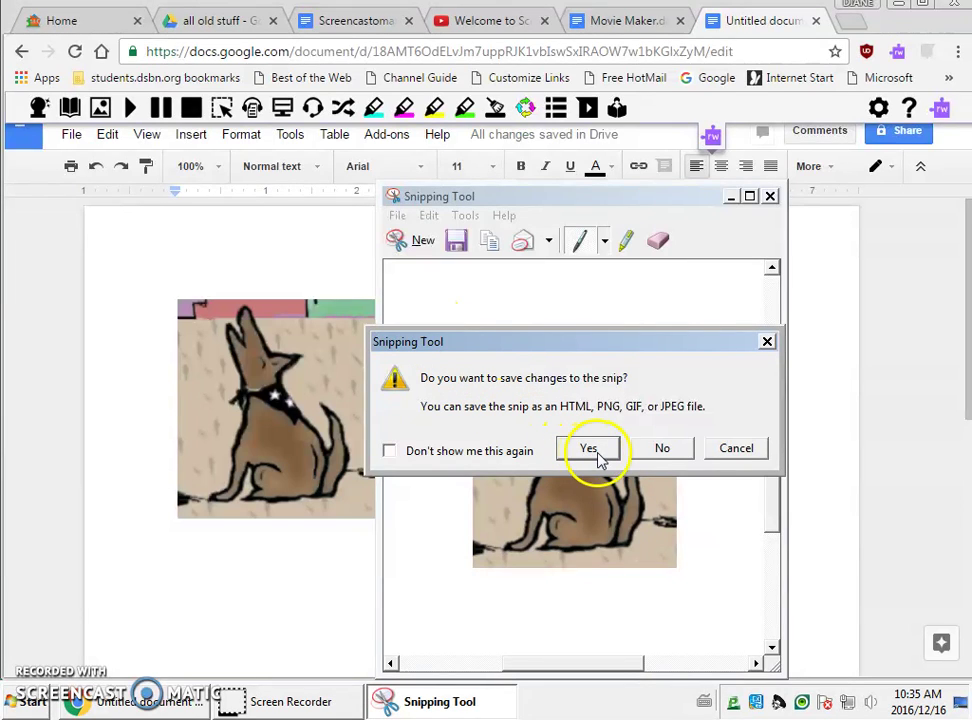
click(663, 449)
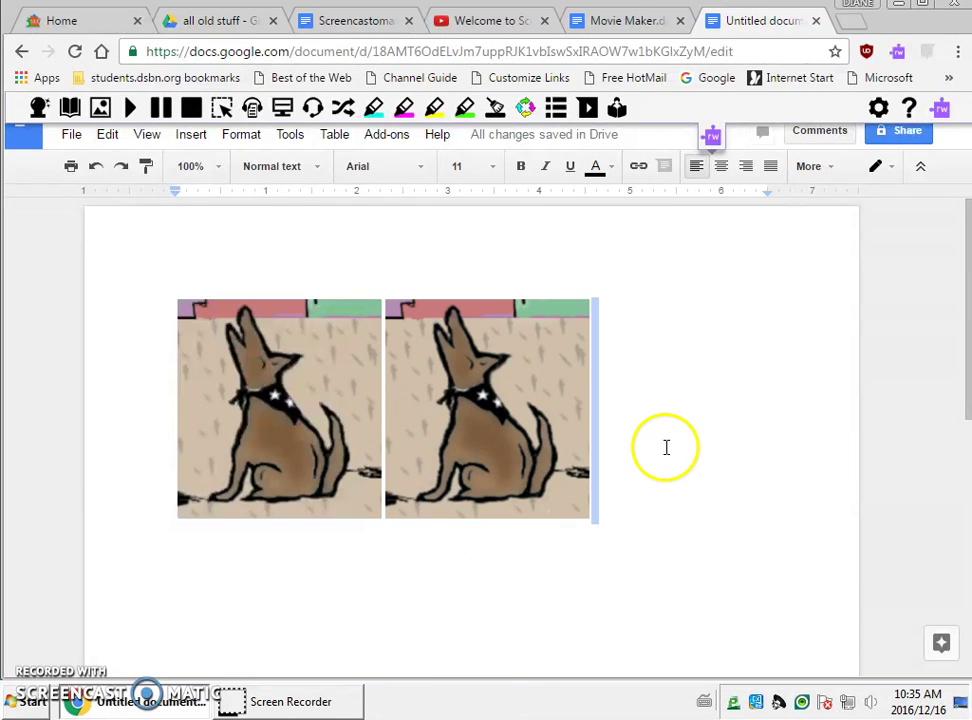
click(816, 21)
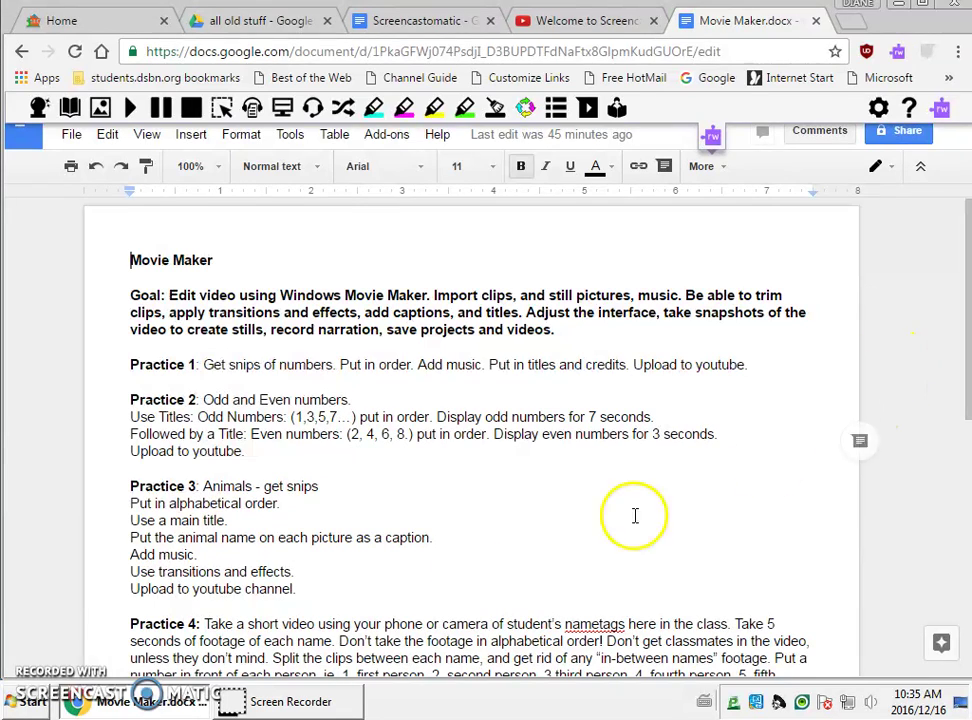